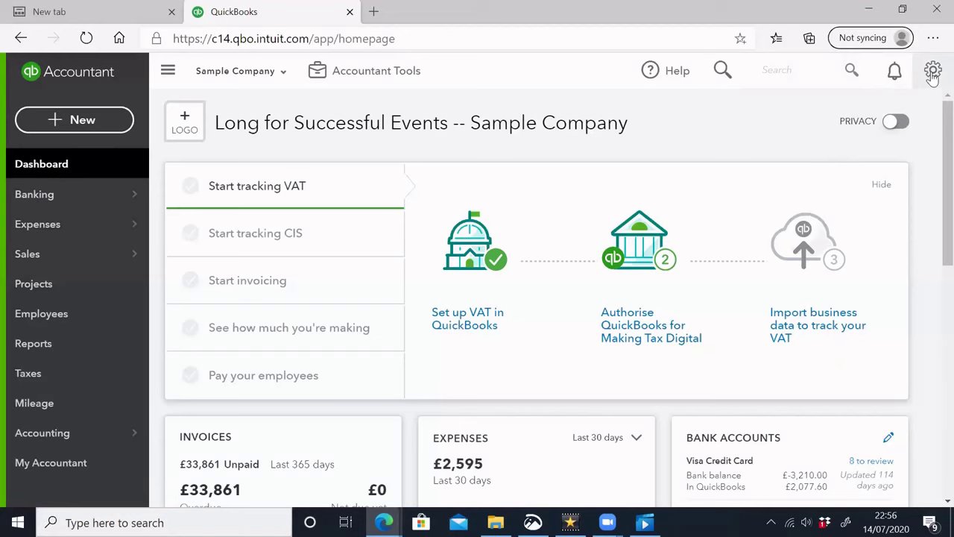
# Go to Account and settings and open the Company name section (logo, name, legal name, CRN) for editing
pyautogui.click(931, 76)
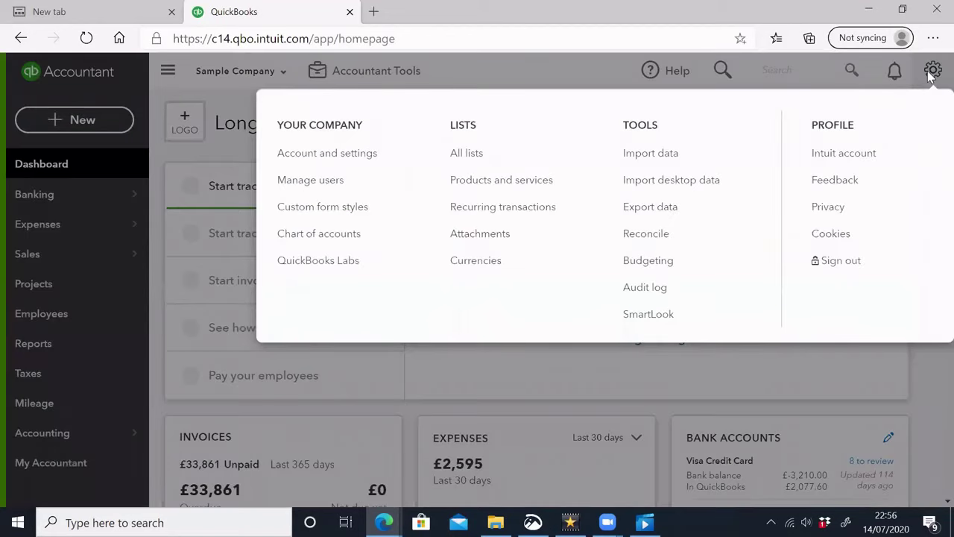
pyautogui.click(314, 156)
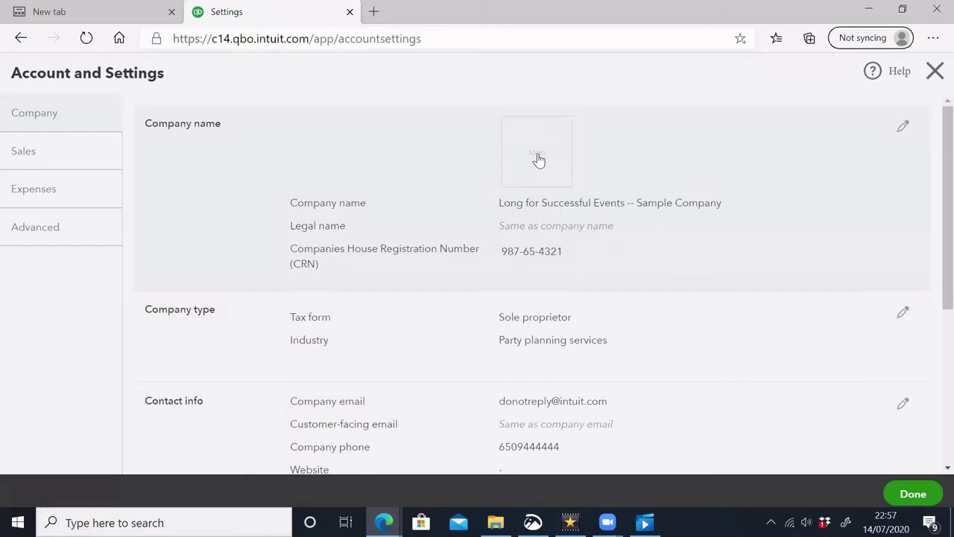
pyautogui.click(904, 128)
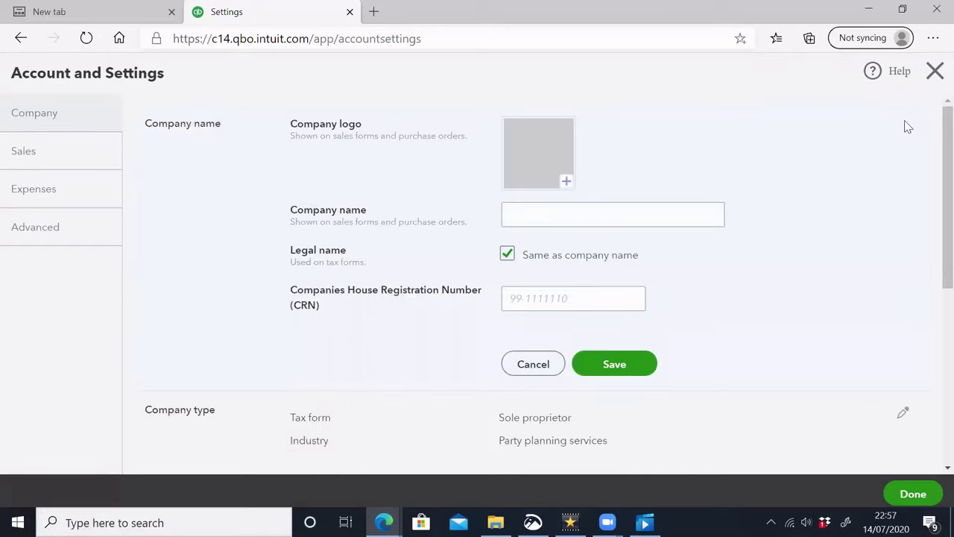
# Skip adding a logo and enter 'aBC' as the company name
pyautogui.click(566, 184)
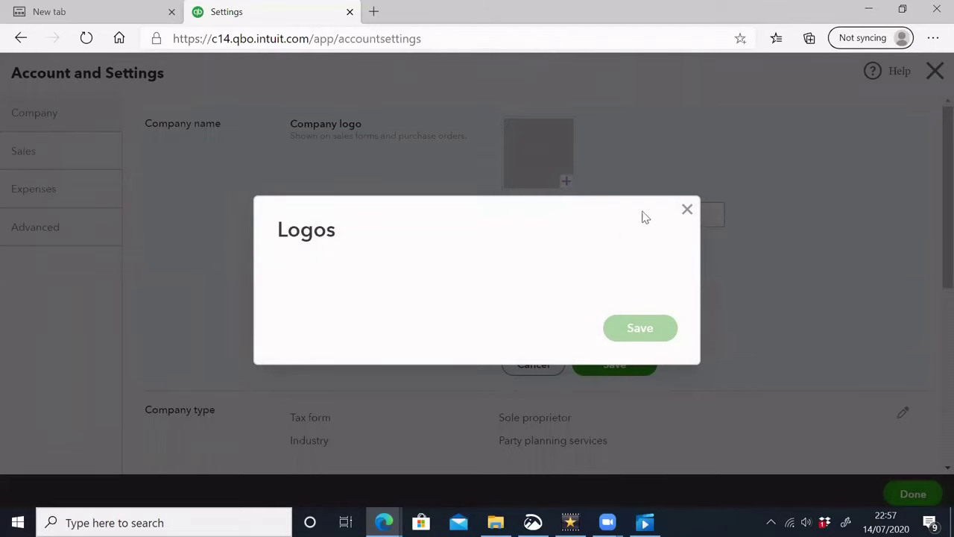
pyautogui.click(686, 212)
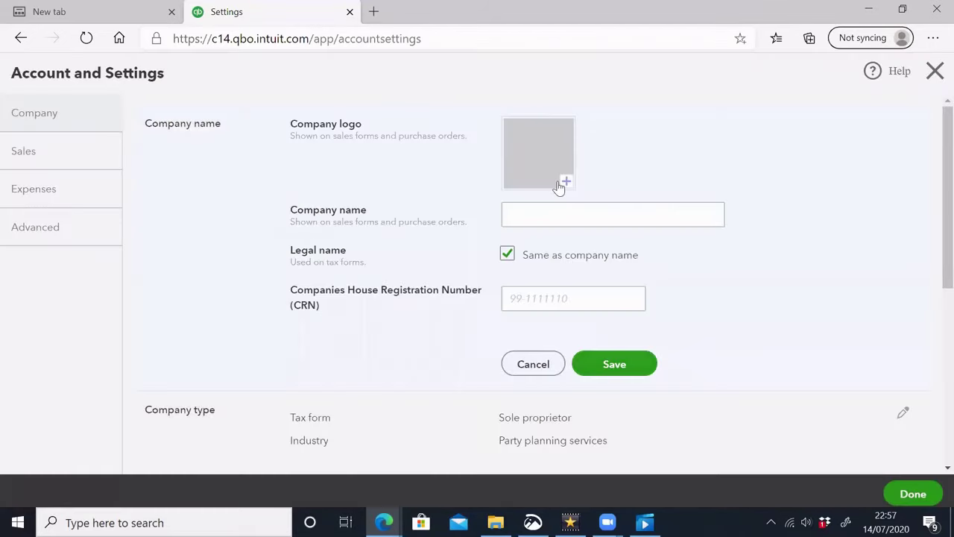
pyautogui.click(566, 182)
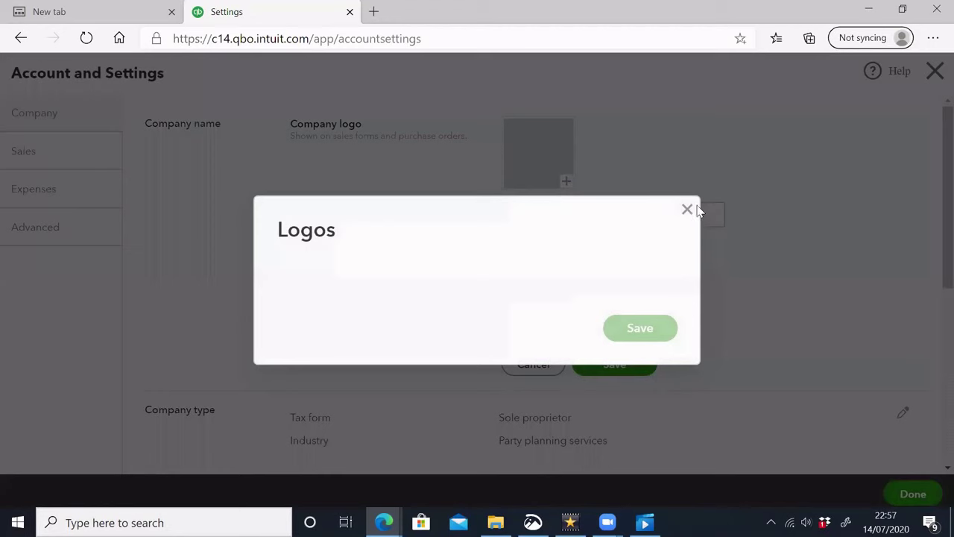
pyautogui.click(687, 210)
pyautogui.click(536, 215)
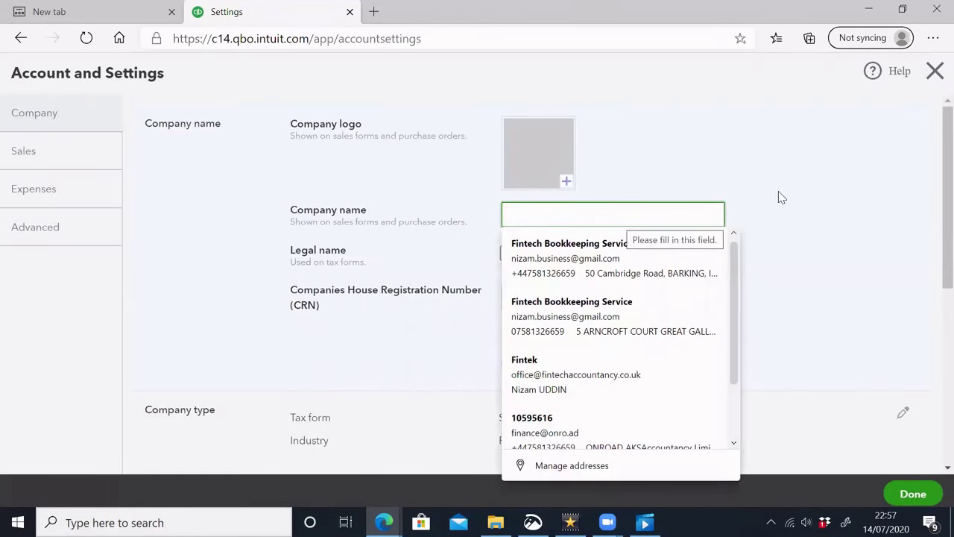
pyautogui.click(812, 185)
pyautogui.click(544, 212)
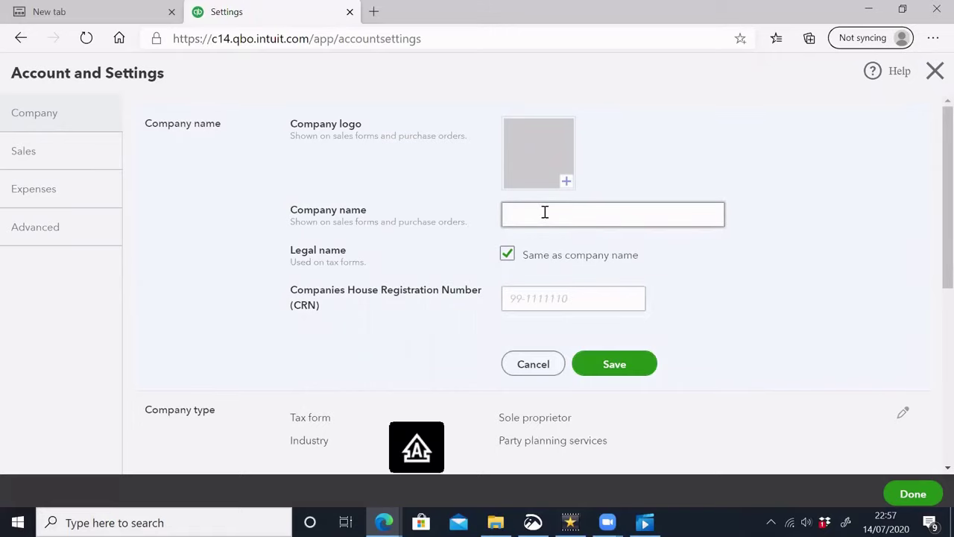
pyautogui.click(545, 213)
pyautogui.write('aBC')
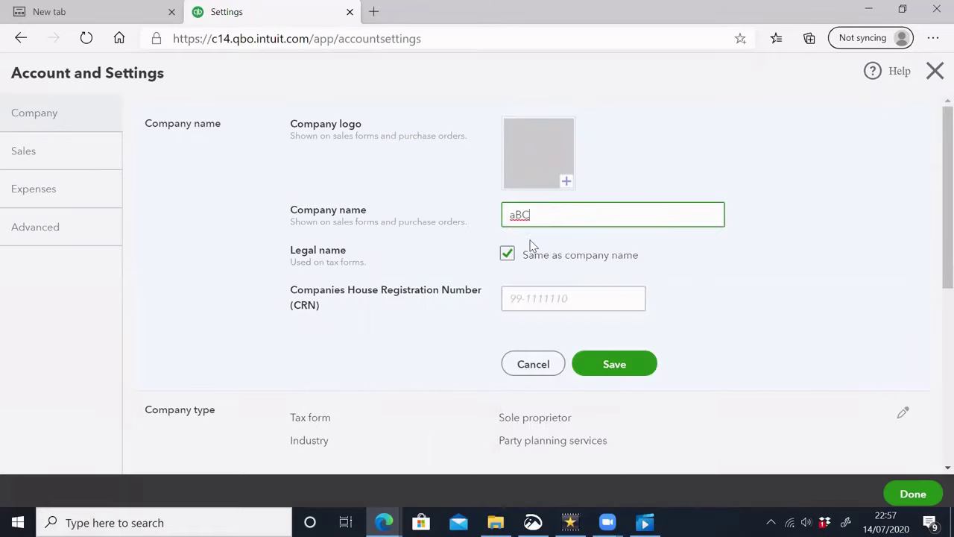
# Untick Same as company name so the legal name is separate, then move to the CRN field
pyautogui.click(507, 253)
pyautogui.click(507, 257)
pyautogui.click(507, 255)
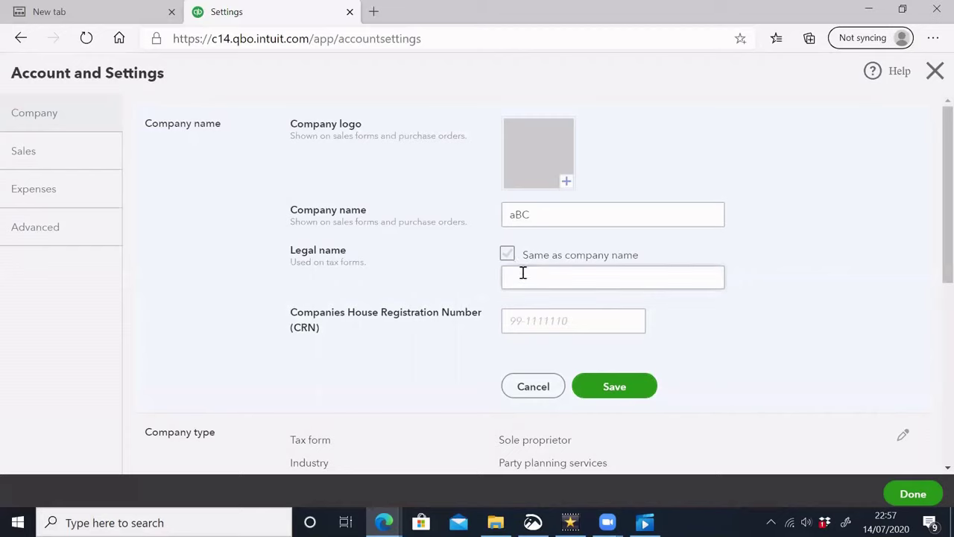
pyautogui.click(598, 278)
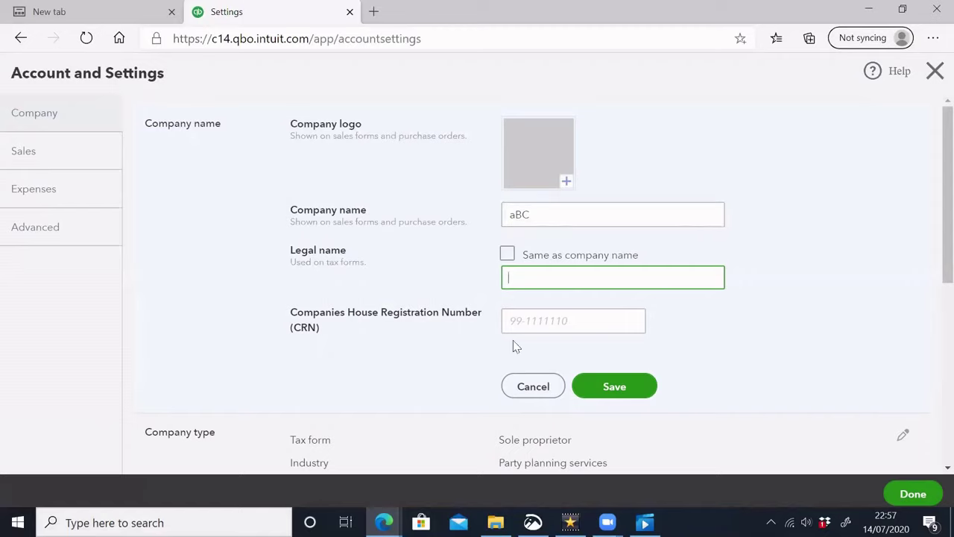
pyautogui.click(543, 319)
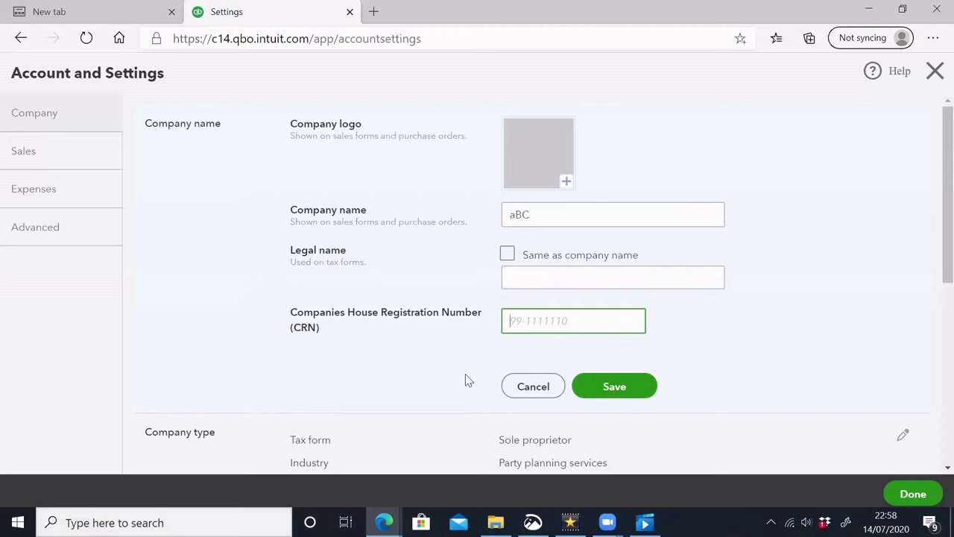
pyautogui.scroll(-2, 506, 343)
pyautogui.scroll(-1, 751, 293)
# Save the company name and set the company tax form to Partnership or limited liability company
pyautogui.click(624, 219)
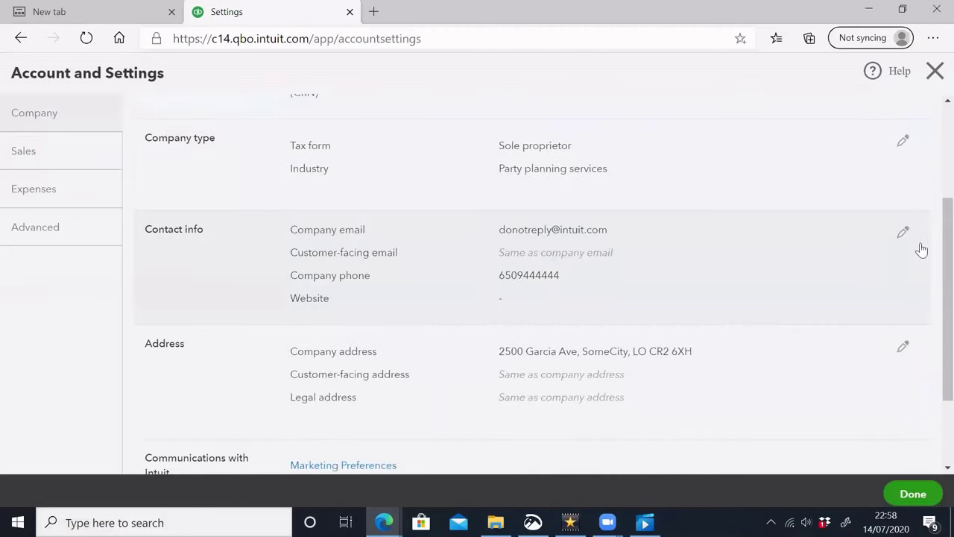
pyautogui.click(903, 142)
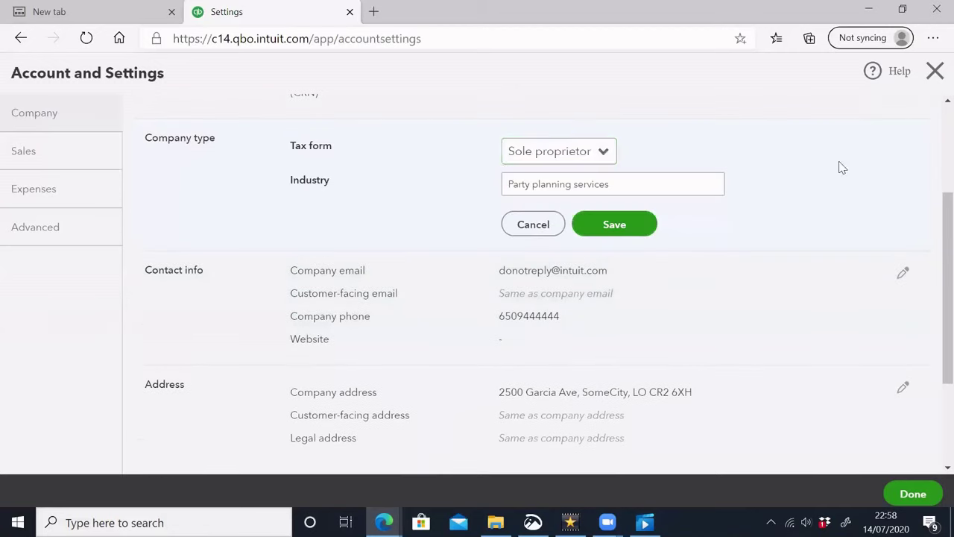
pyautogui.click(603, 151)
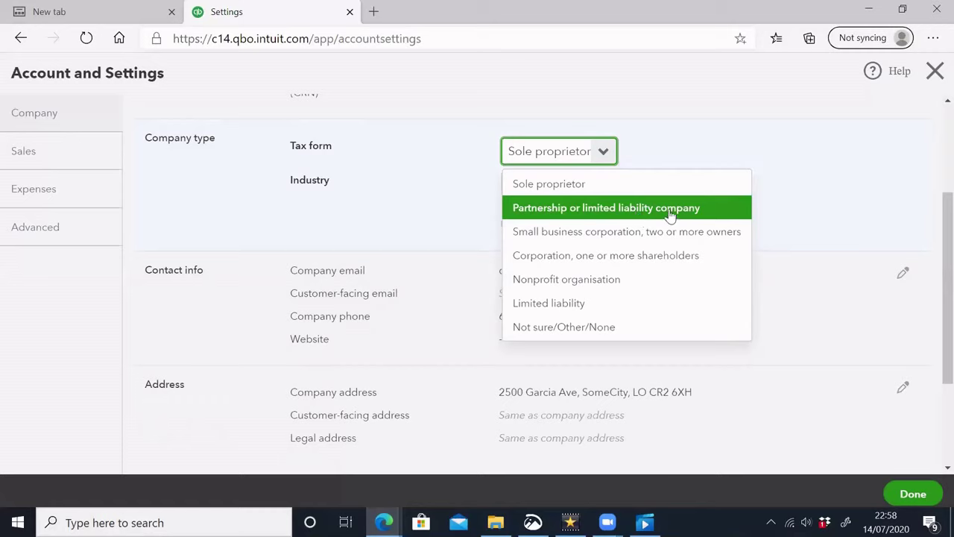
pyautogui.click(710, 213)
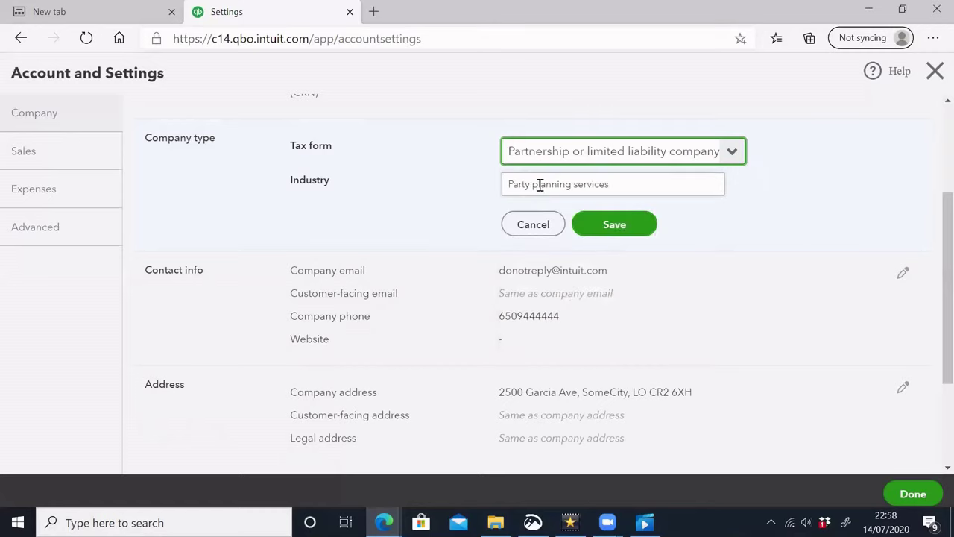
# Replace the Party planning services industry with Manufacturing and save the company type
pyautogui.moveTo(509, 185); pyautogui.dragTo(662, 192)
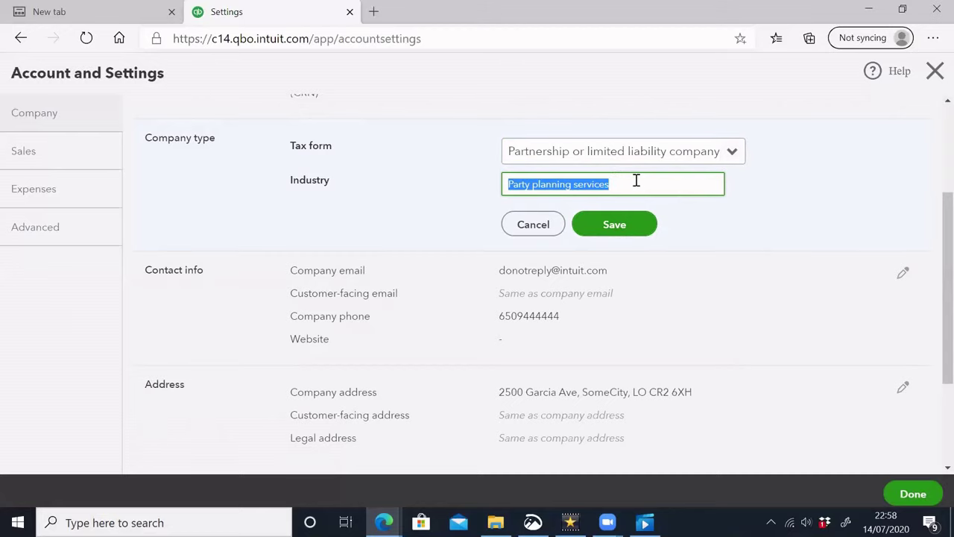
pyautogui.write('Ma')
pyautogui.press('BackSpace')
pyautogui.press('BackSpace')
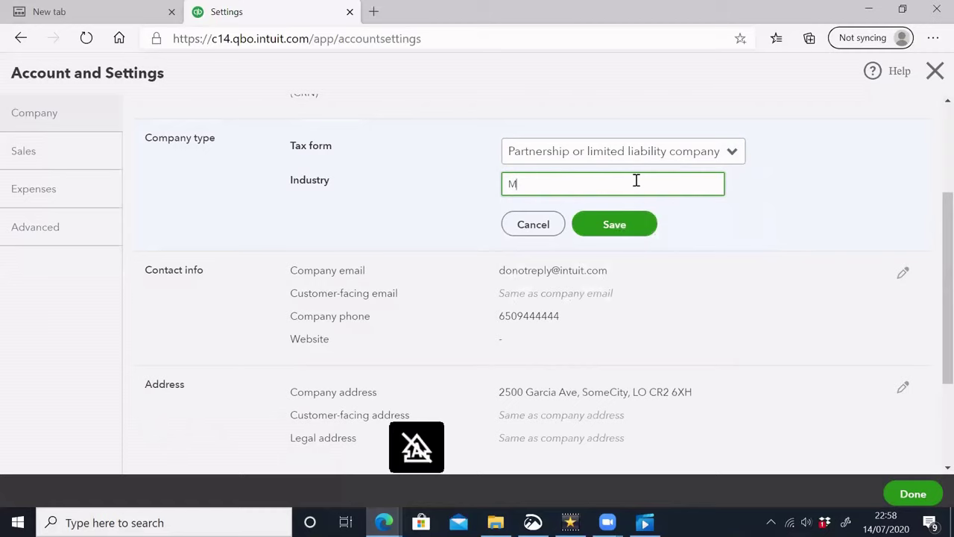
pyautogui.write('n')
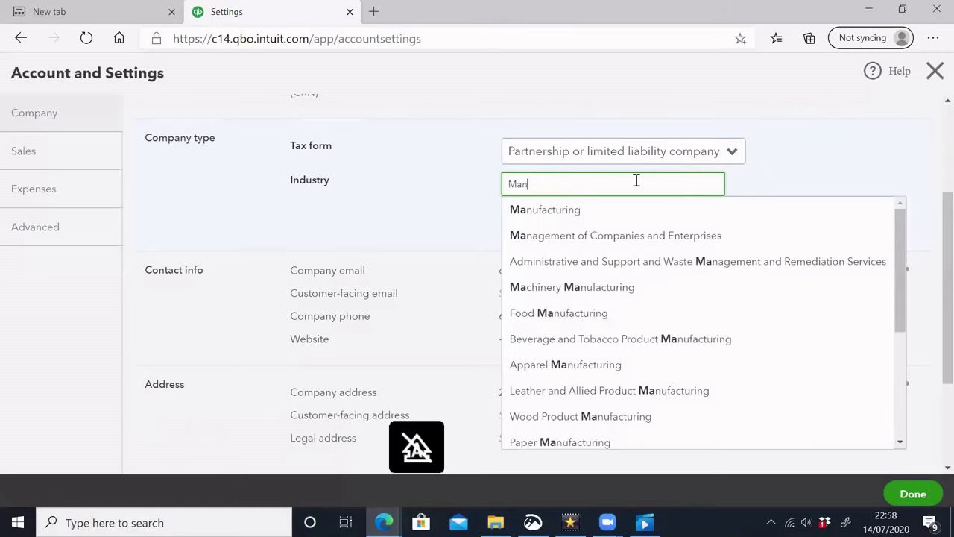
pyautogui.write('ufac')
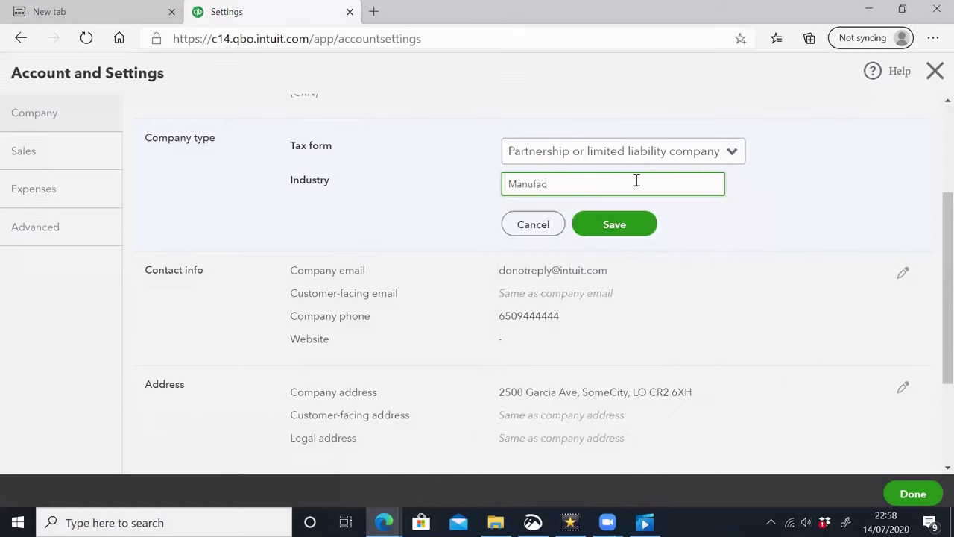
pyautogui.write('turing')
pyautogui.click(596, 214)
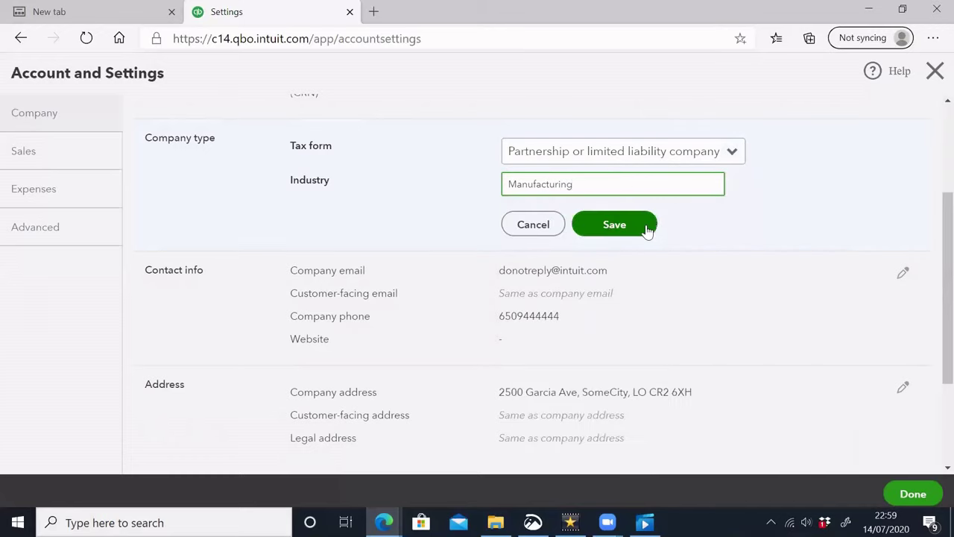
pyautogui.click(648, 230)
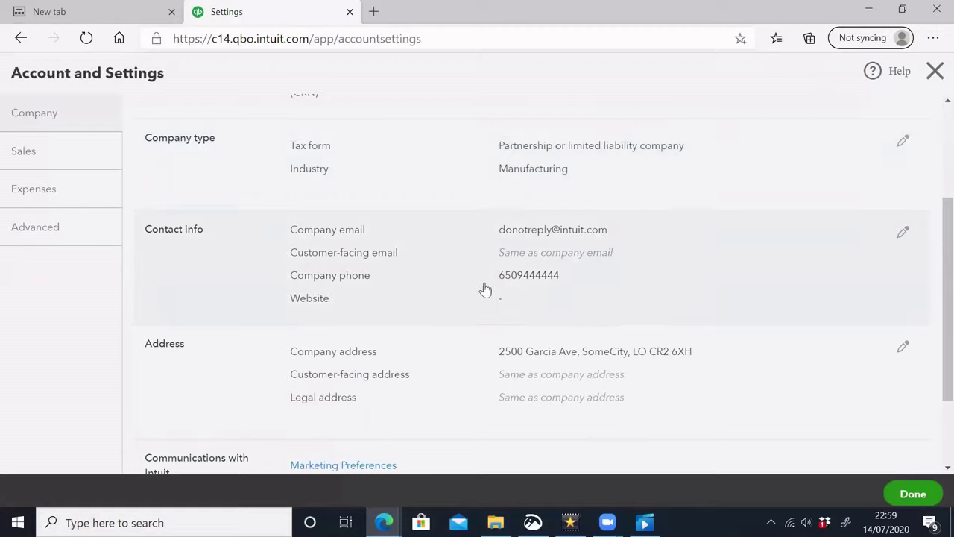
pyautogui.click(902, 232)
pyautogui.click(568, 243)
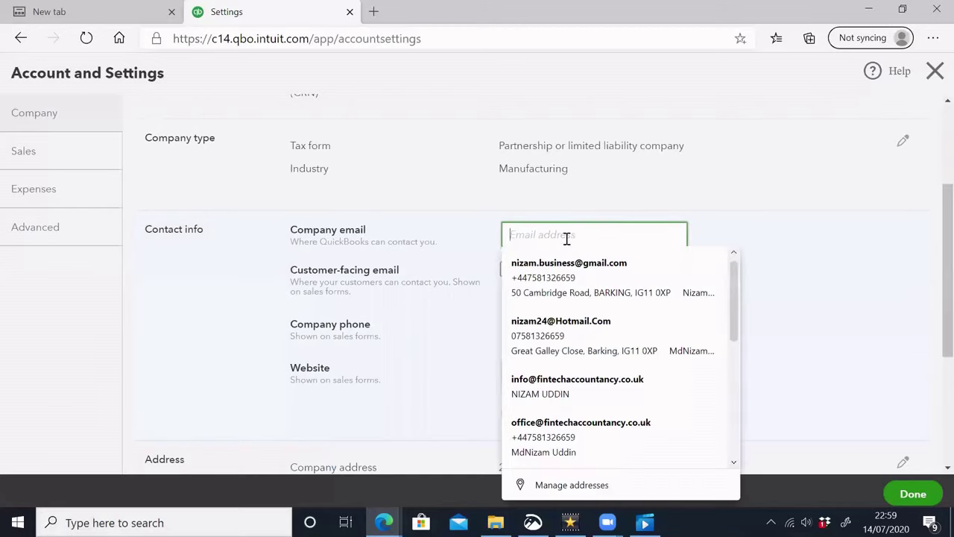
pyautogui.click(896, 266)
pyautogui.tripleClick(833, 295)
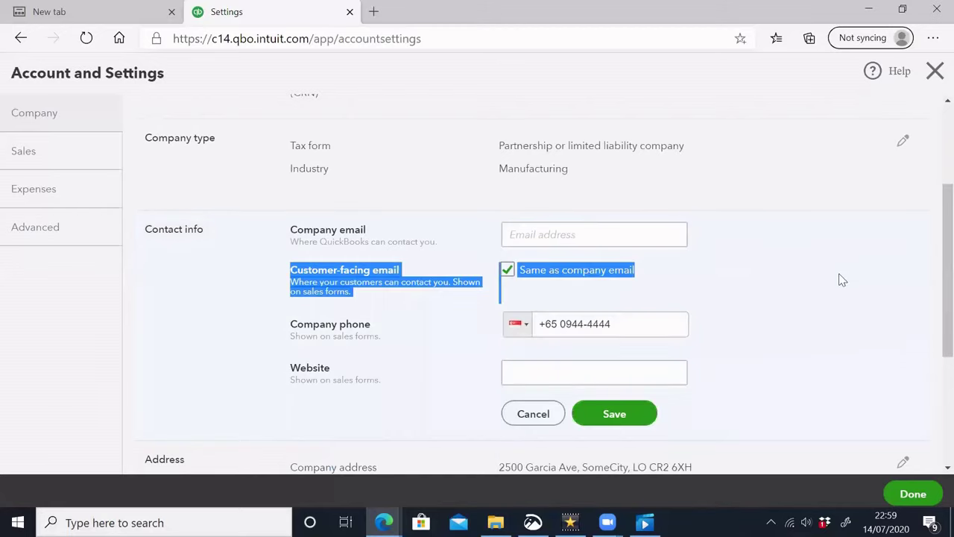
pyautogui.click(839, 279)
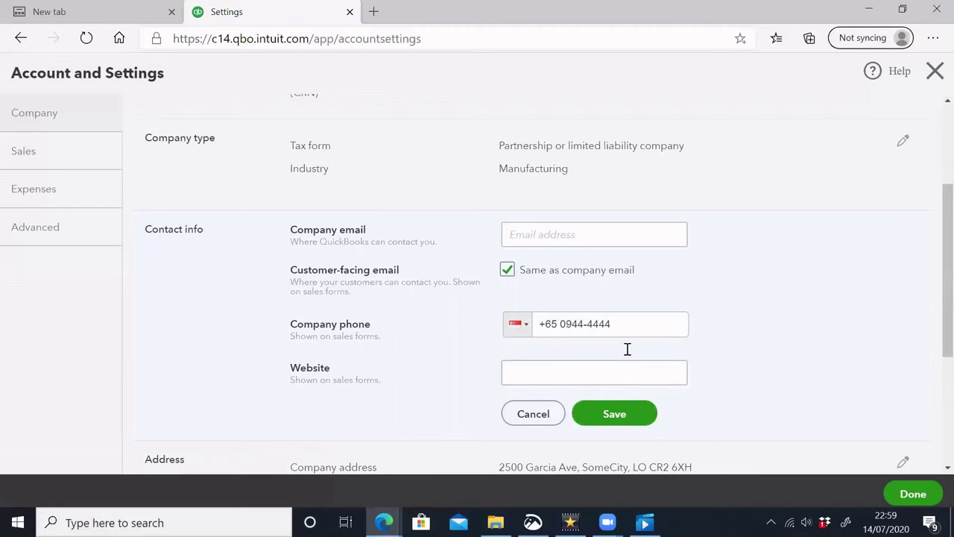
pyautogui.scroll(-1, 654, 345)
pyautogui.scroll(-1, 675, 340)
pyautogui.click(615, 303)
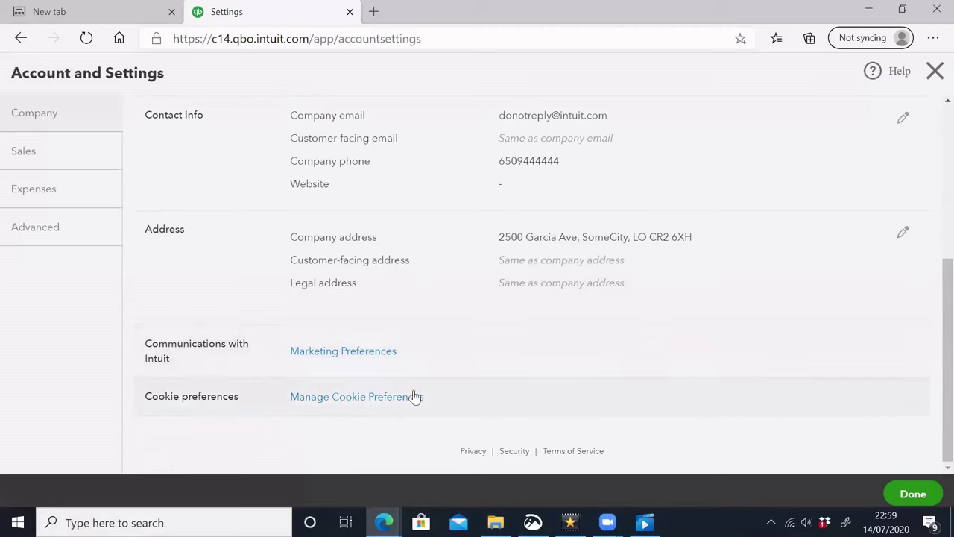
# Go to the Sales settings and open Customise look and feel for custom form styles
pyautogui.scroll(2, 459, 333)
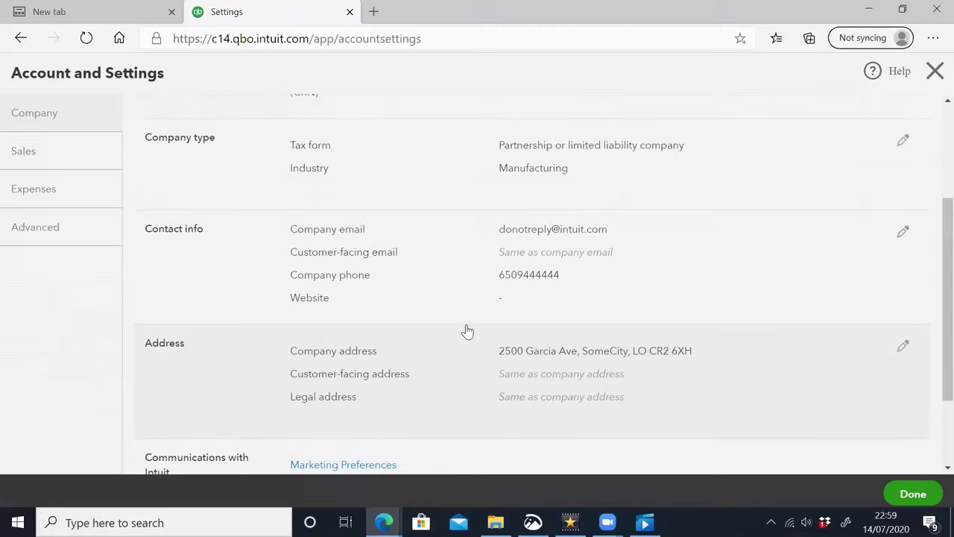
pyautogui.click(51, 159)
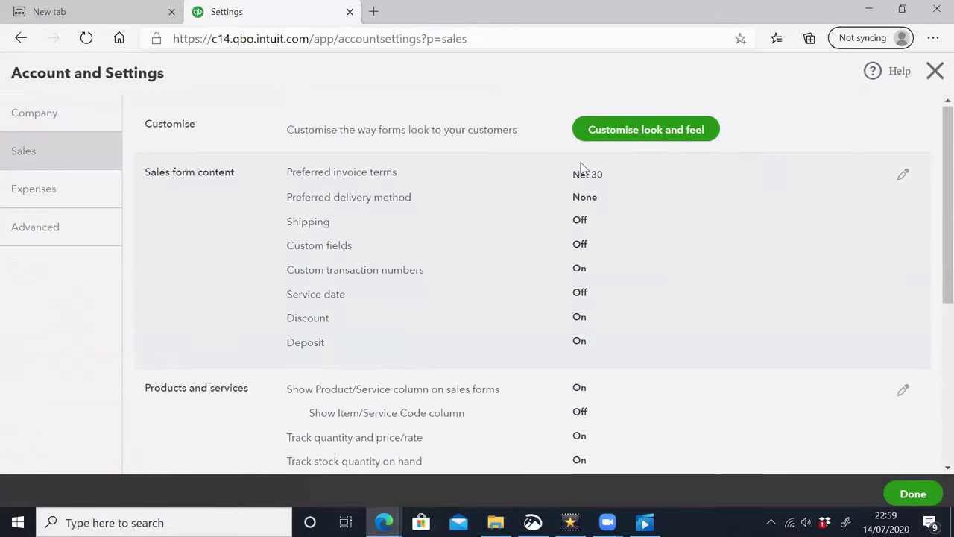
pyautogui.click(638, 129)
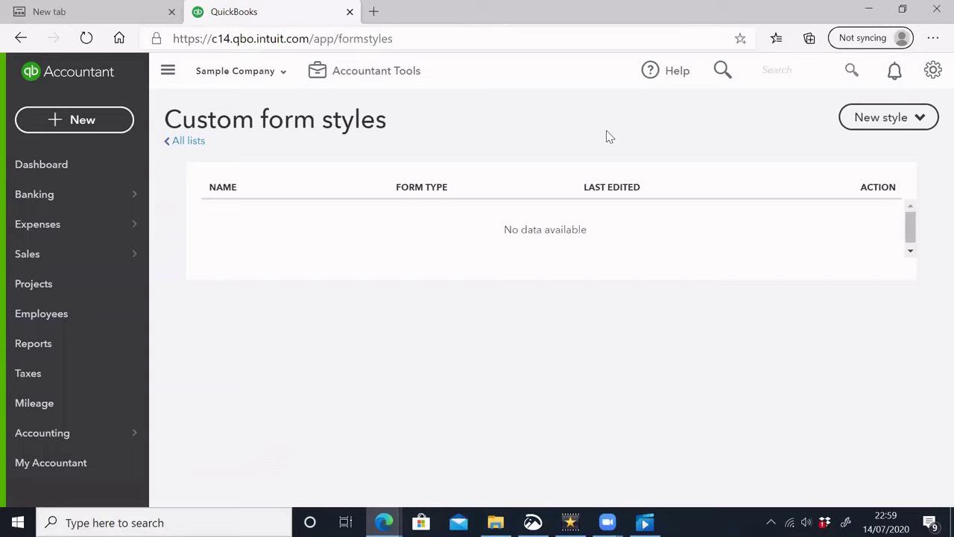
# Create a new Invoice style and scroll through the sample aBC tax invoice preview
pyautogui.click(902, 123)
pyautogui.click(883, 152)
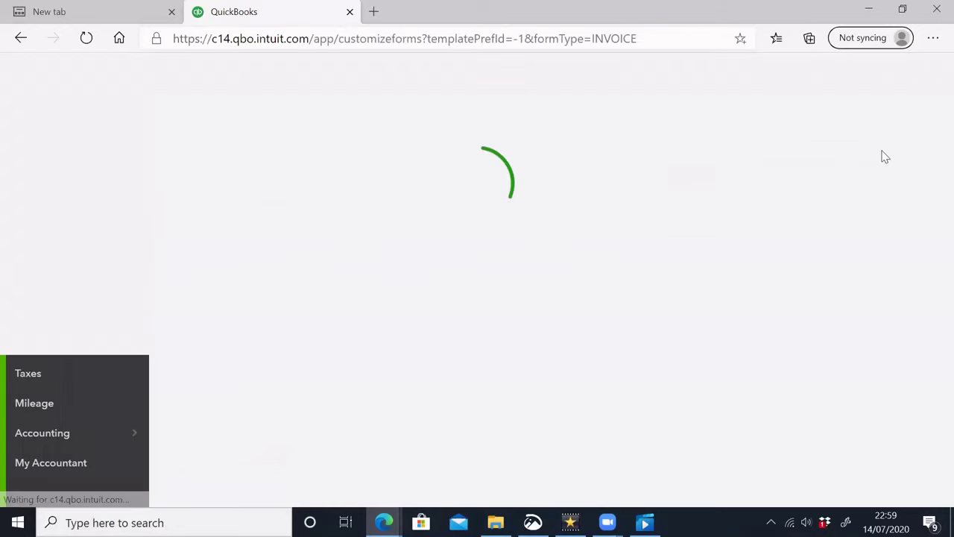
pyautogui.scroll(-3, 931, 323)
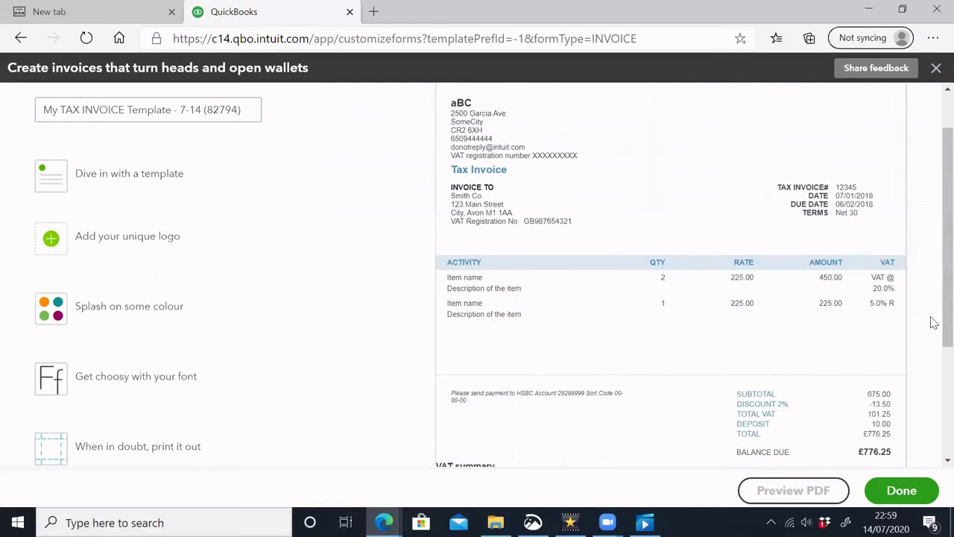
pyautogui.scroll(3, 930, 323)
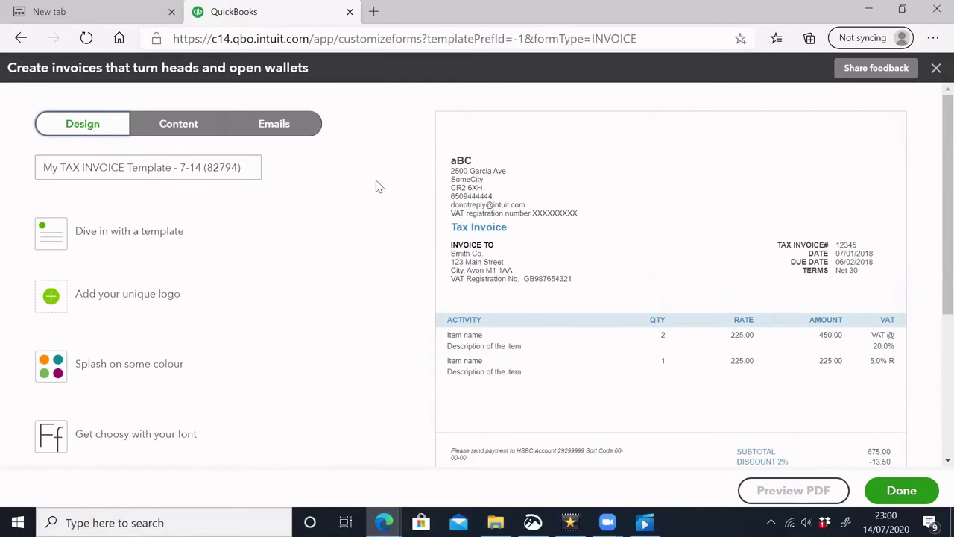
pyautogui.scroll(-3, 852, 326)
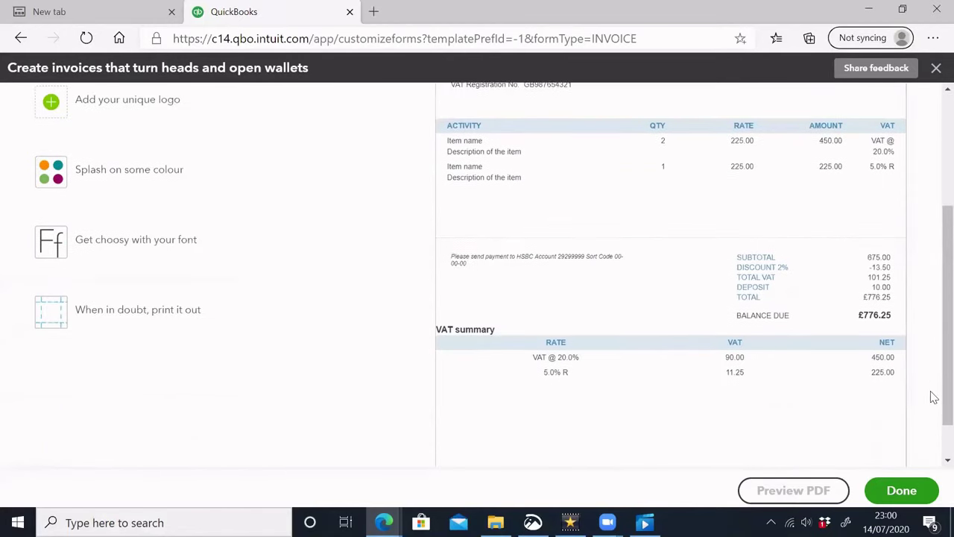
pyautogui.scroll(4, 933, 403)
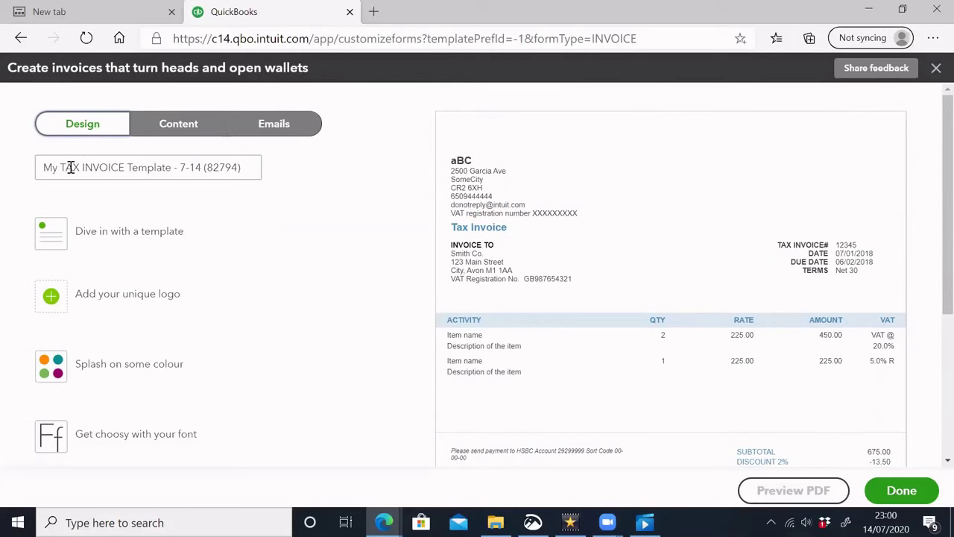
# In the Content tab's invoice header, add and show company number 987-65-4321
pyautogui.click(193, 128)
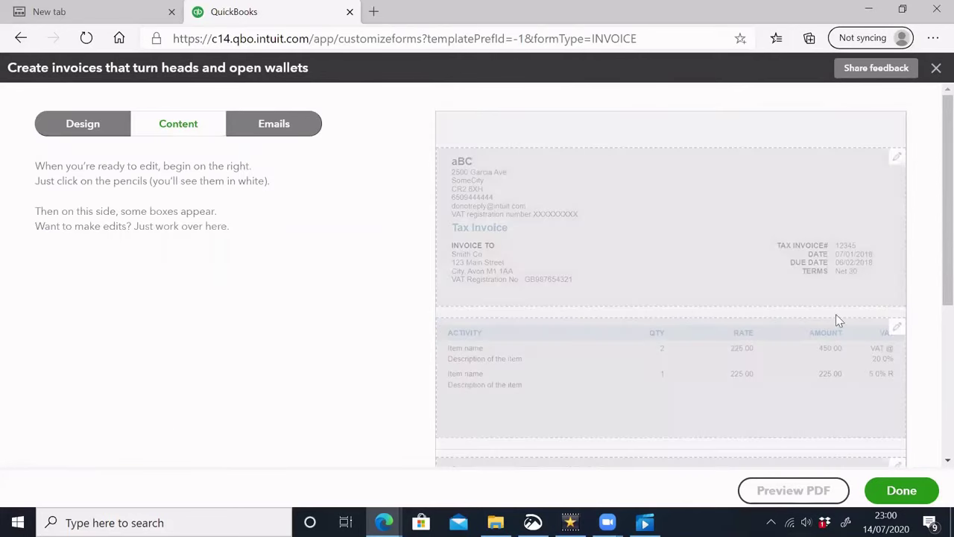
pyautogui.click(901, 158)
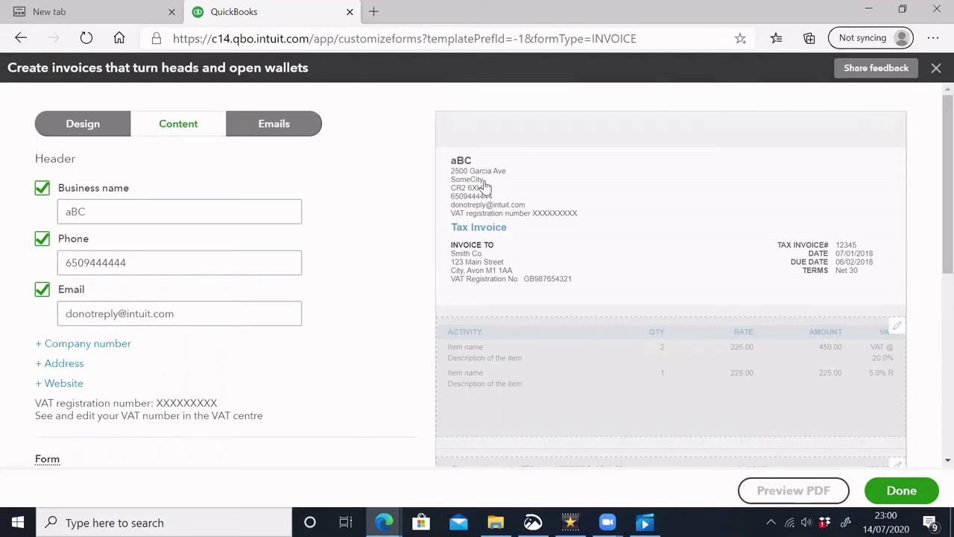
pyautogui.click(78, 344)
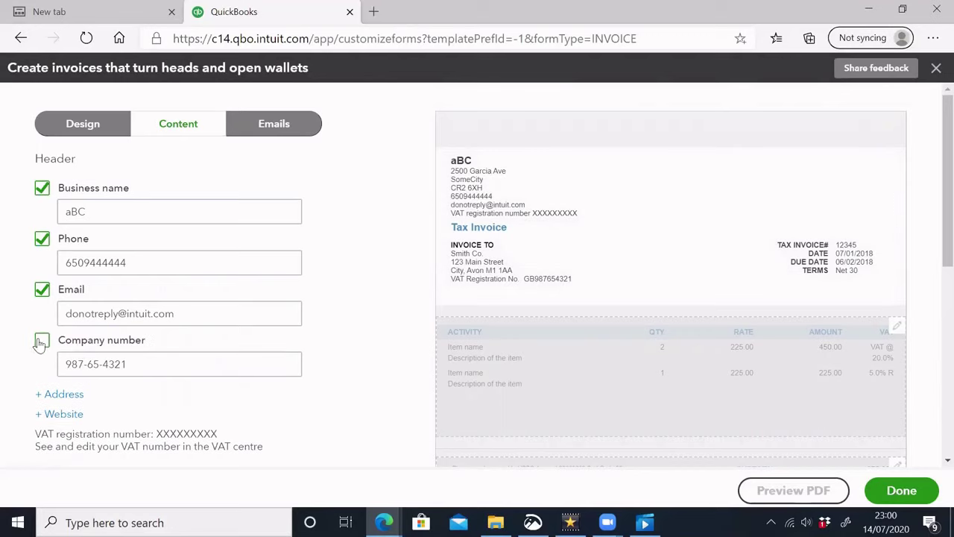
pyautogui.click(41, 341)
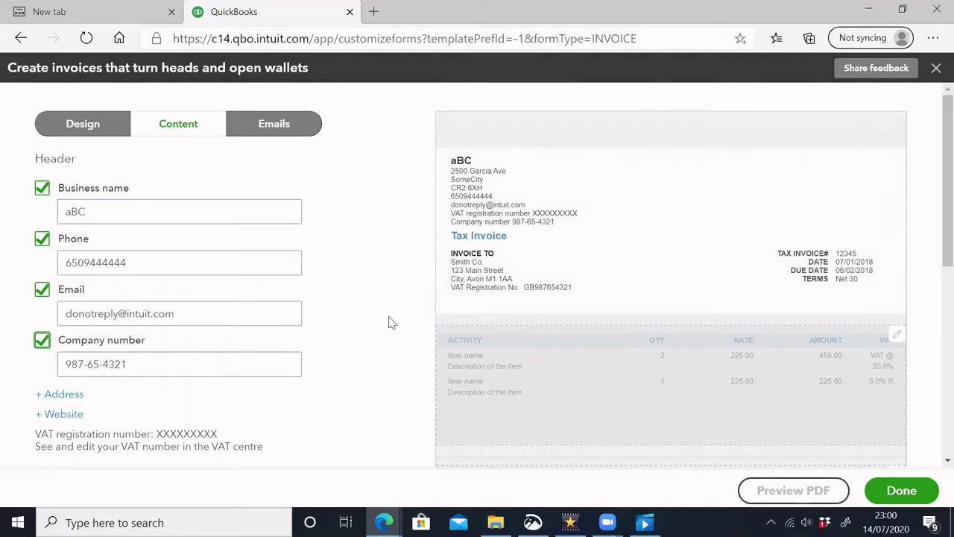
# Add the company address fields and a website field to the invoice header
pyautogui.scroll(-1, 290, 328)
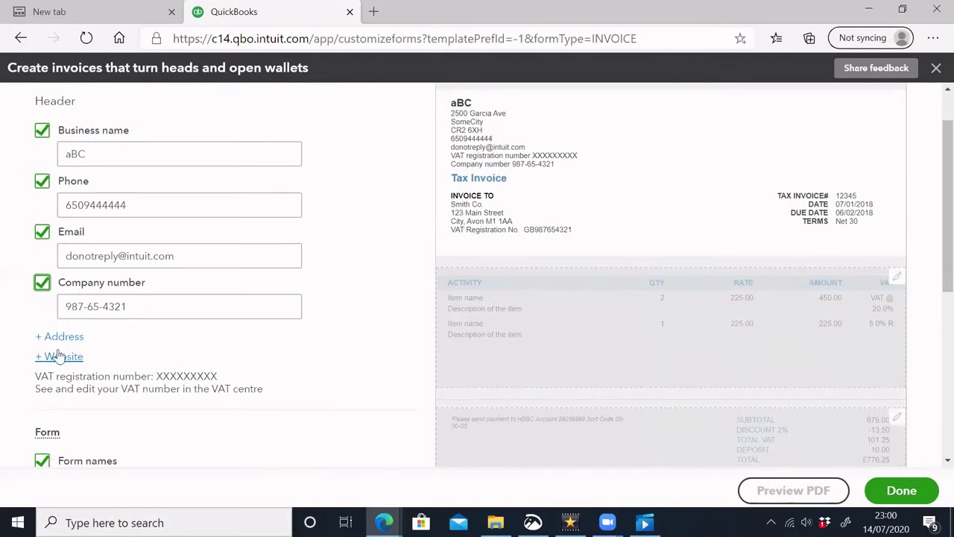
pyautogui.click(59, 336)
pyautogui.scroll(-1, 82, 394)
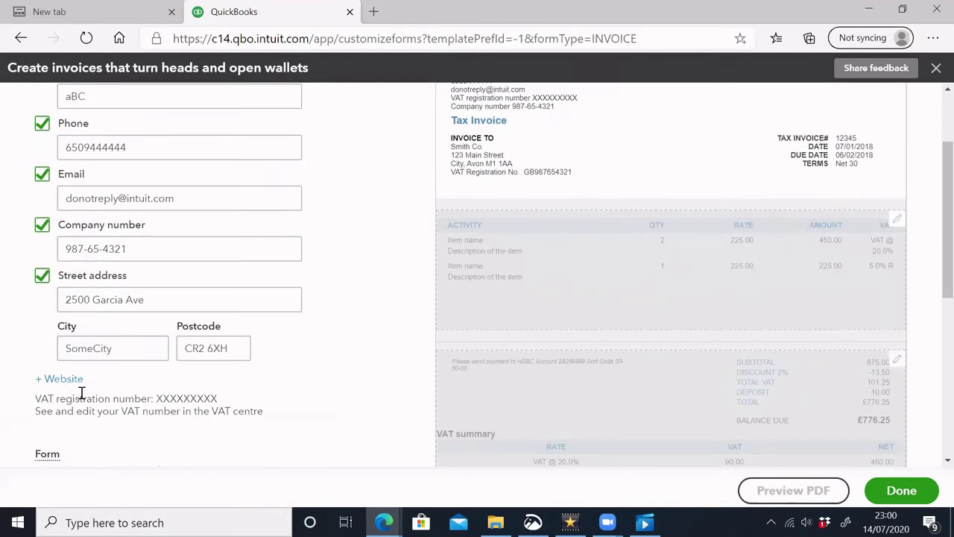
pyautogui.click(69, 380)
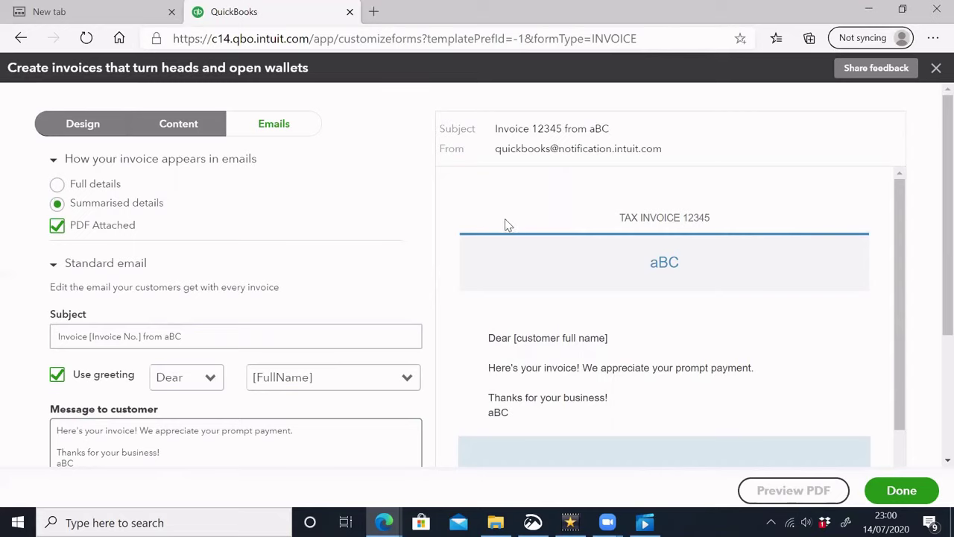
# Scroll the invoice email settings and select the whole Message to customer text
pyautogui.scroll(-1, 648, 384)
pyautogui.scroll(1, 645, 382)
pyautogui.scroll(-2, 646, 382)
pyautogui.scroll(-1, 592, 343)
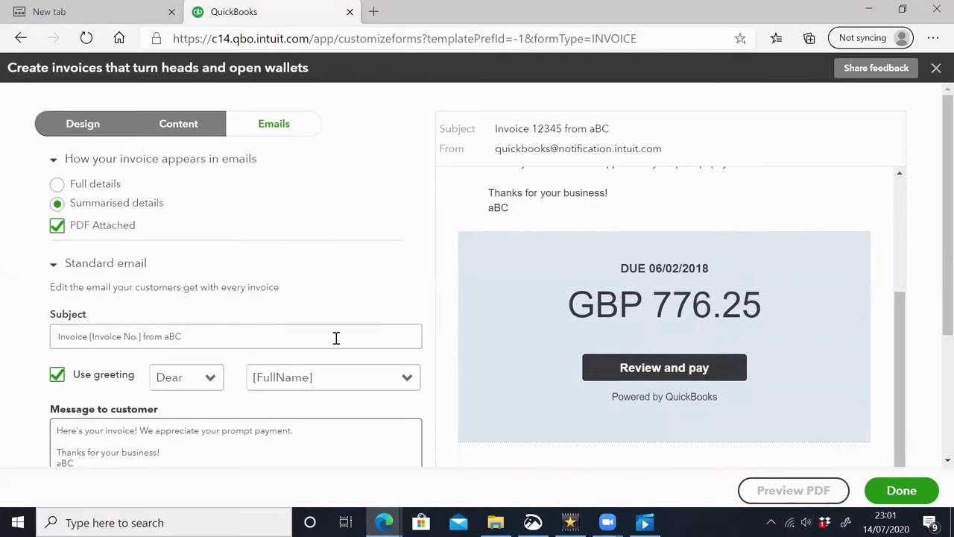
pyautogui.scroll(-2, 155, 312)
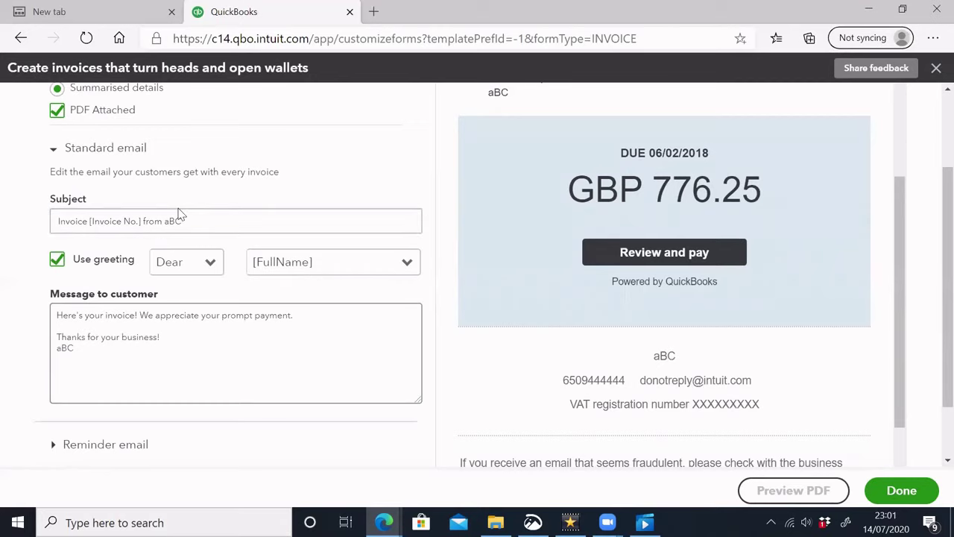
pyautogui.click(84, 336)
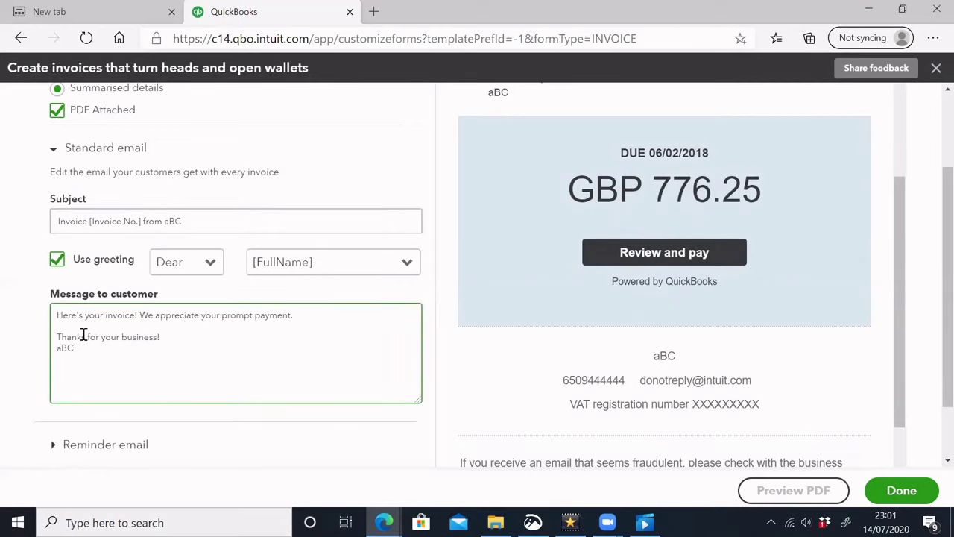
pyautogui.click(59, 315)
pyautogui.moveTo(61, 314); pyautogui.dragTo(188, 351)
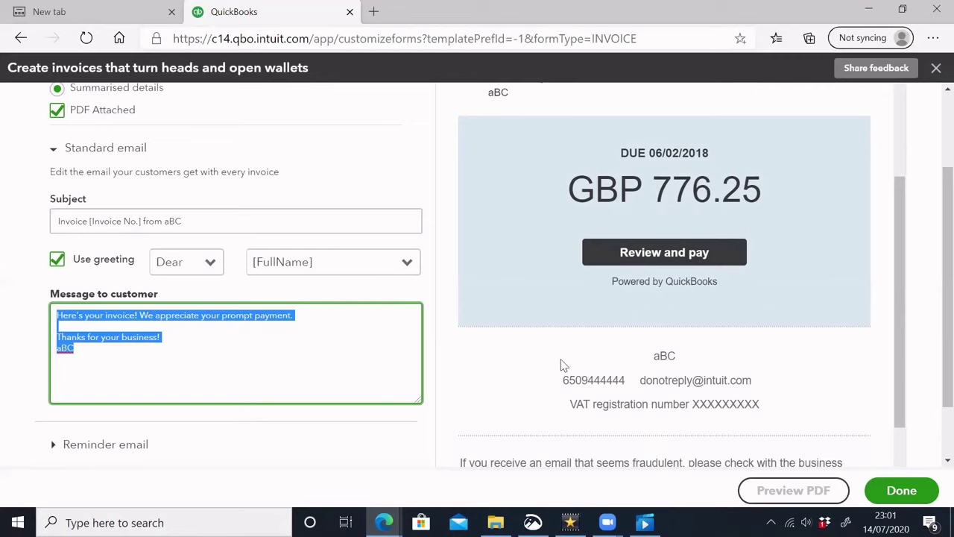
# Review the live preview with subject 'Invoice [Invoice No.] from aBC' and 'Dear [FullName]' greeting
pyautogui.scroll(1, 569, 345)
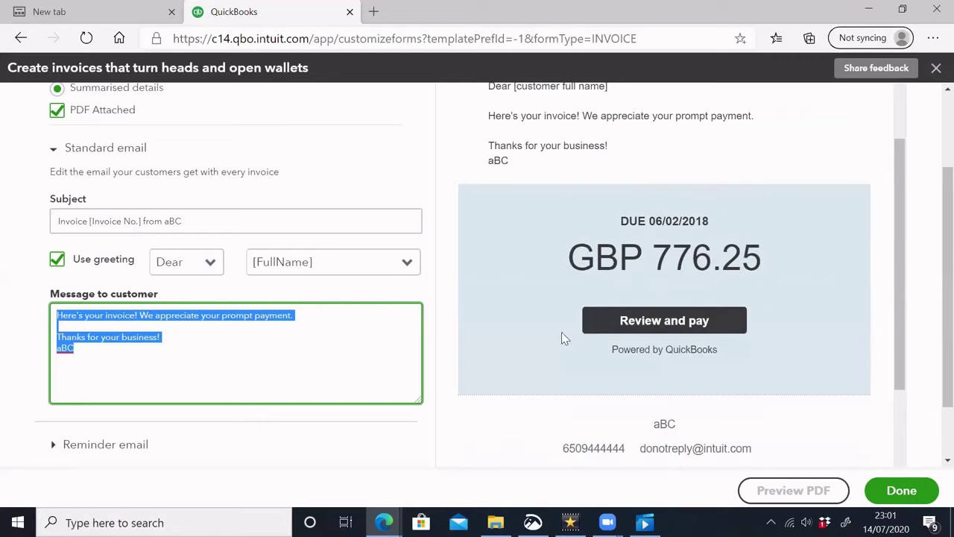
pyautogui.scroll(2, 564, 339)
pyautogui.scroll(-3, 569, 343)
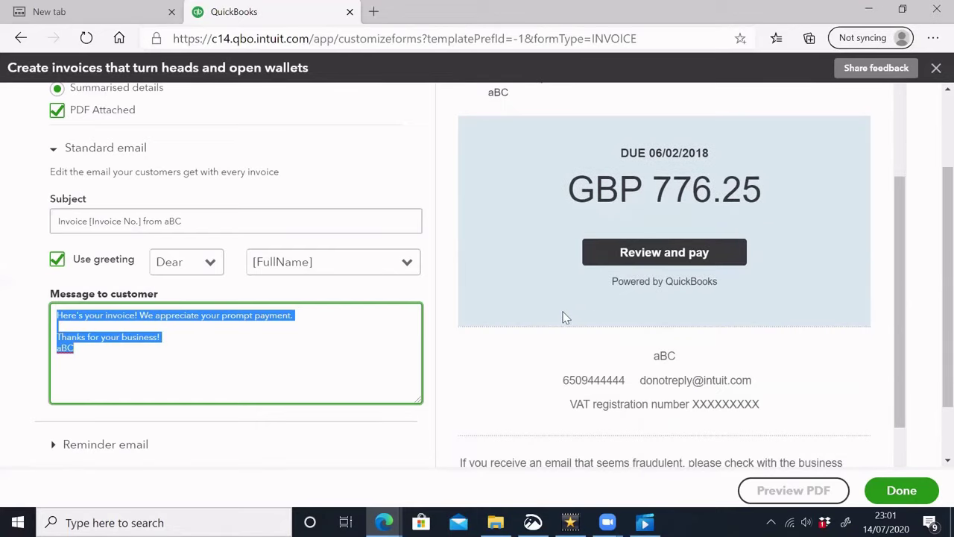
pyautogui.scroll(2, 565, 319)
pyautogui.scroll(-1, 156, 341)
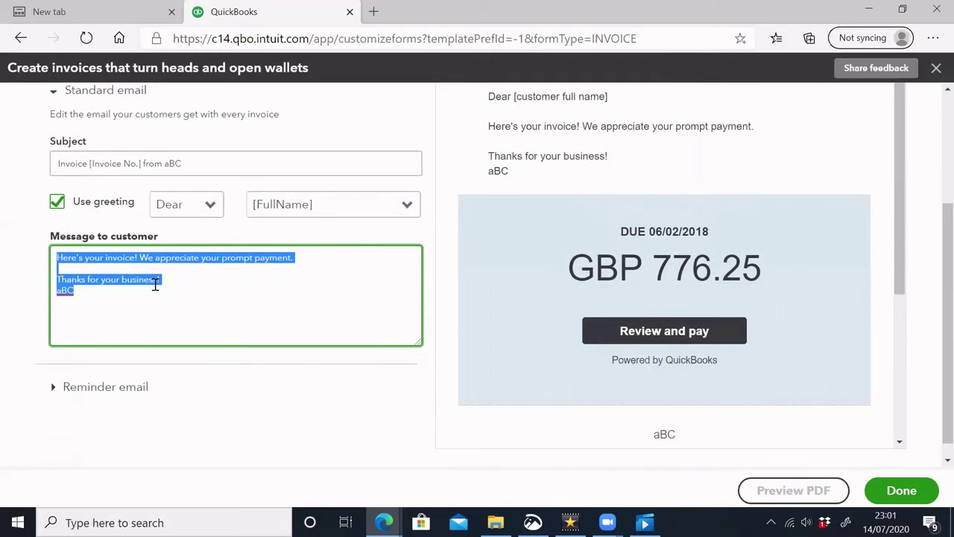
pyautogui.scroll(1, 152, 280)
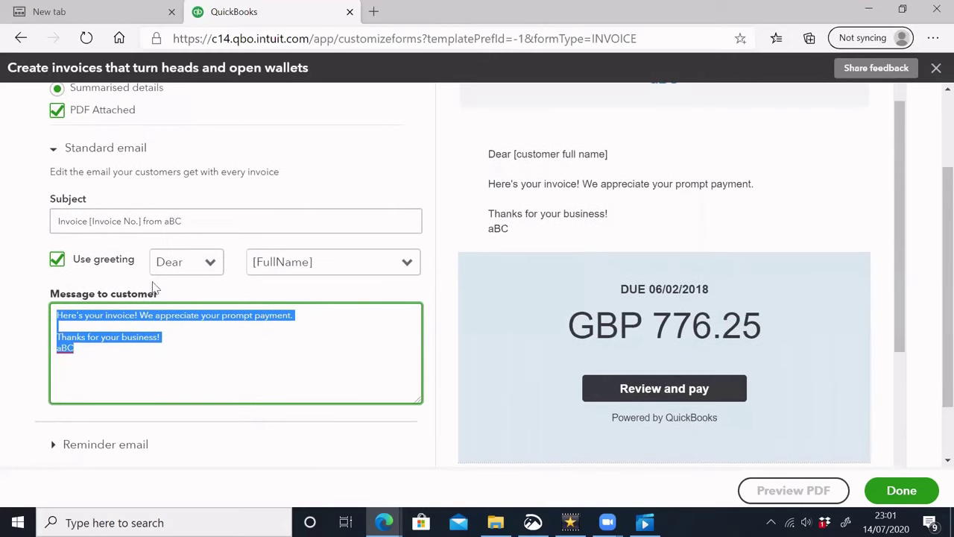
pyautogui.scroll(-1, 210, 367)
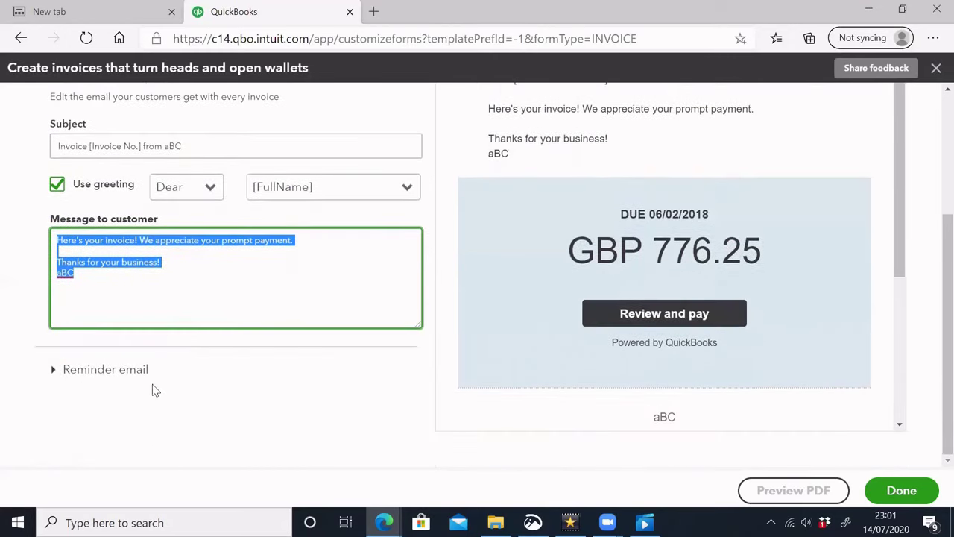
# Expand the Reminder email settings, then return to Account and settings and show Sales
pyautogui.click(124, 369)
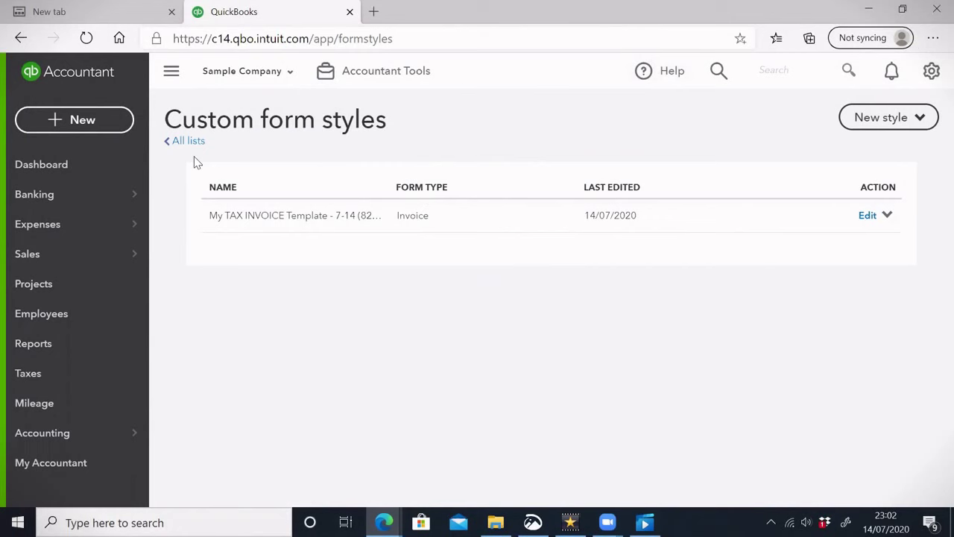
pyautogui.click(932, 71)
pyautogui.click(338, 155)
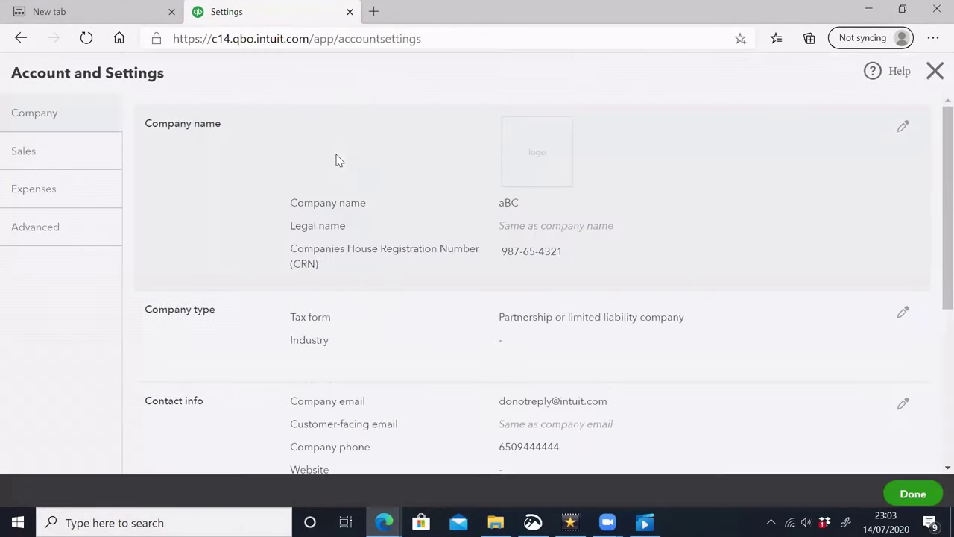
pyautogui.click(43, 163)
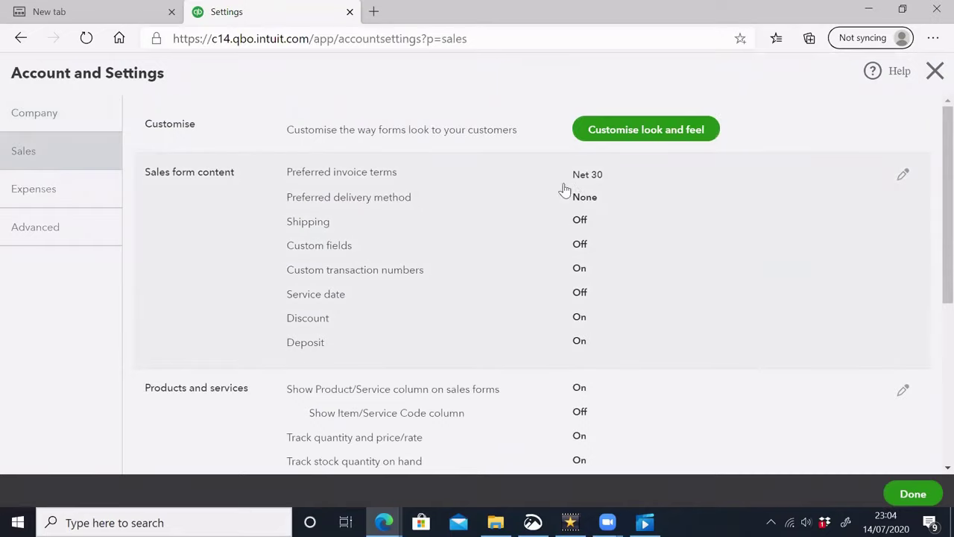
# Edit Sales form content, toggling Shipping on then back off, and scroll to Cancel/Save
pyautogui.click(898, 177)
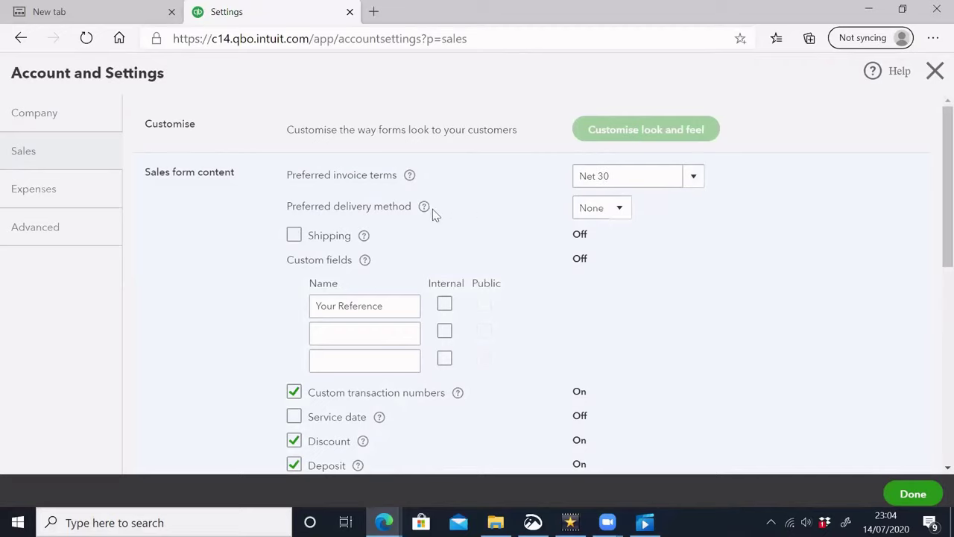
pyautogui.click(297, 236)
pyautogui.click(295, 237)
pyautogui.click(295, 237)
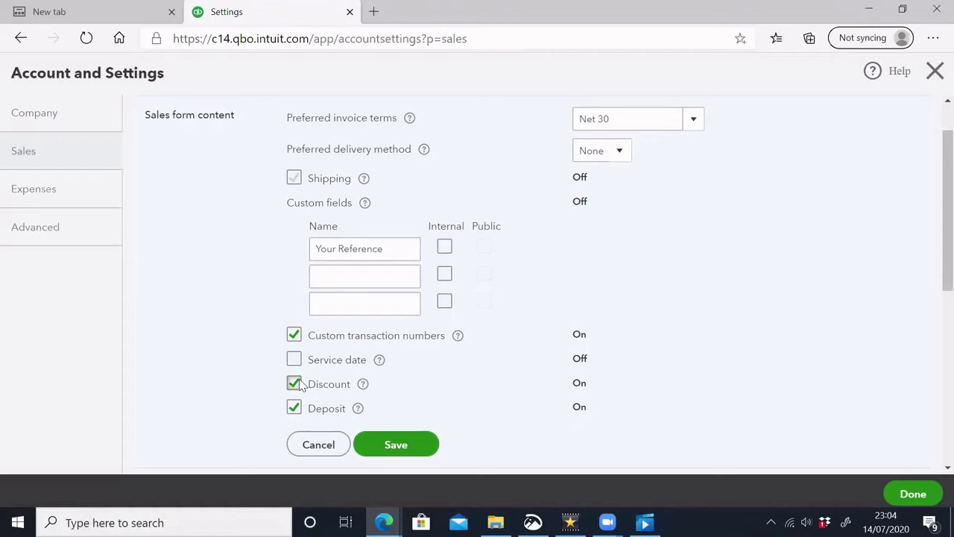
pyautogui.scroll(-2, 335, 351)
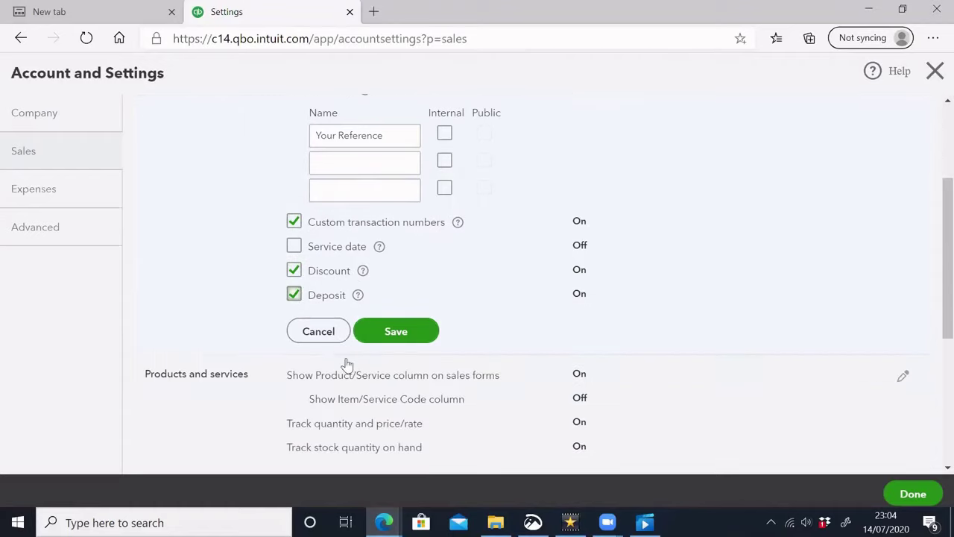
pyautogui.scroll(-1, 656, 414)
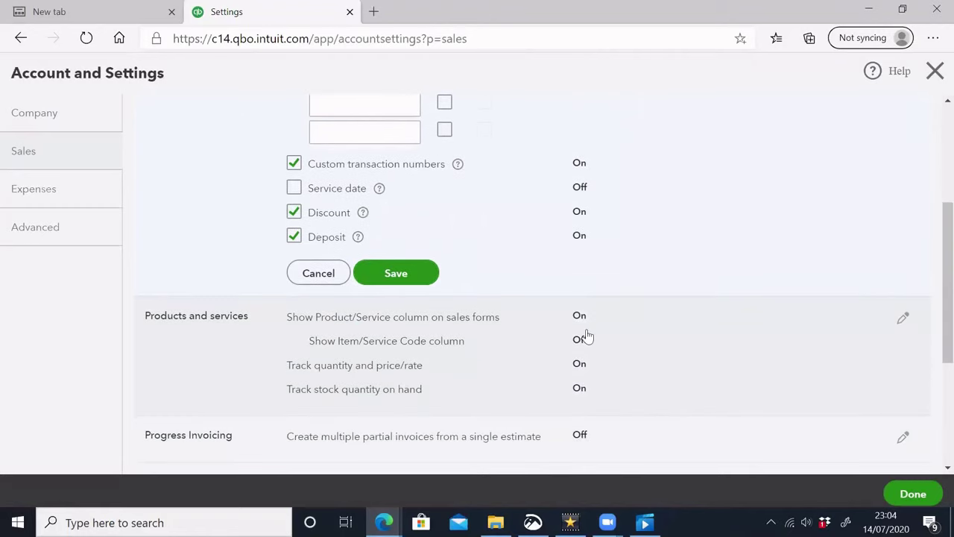